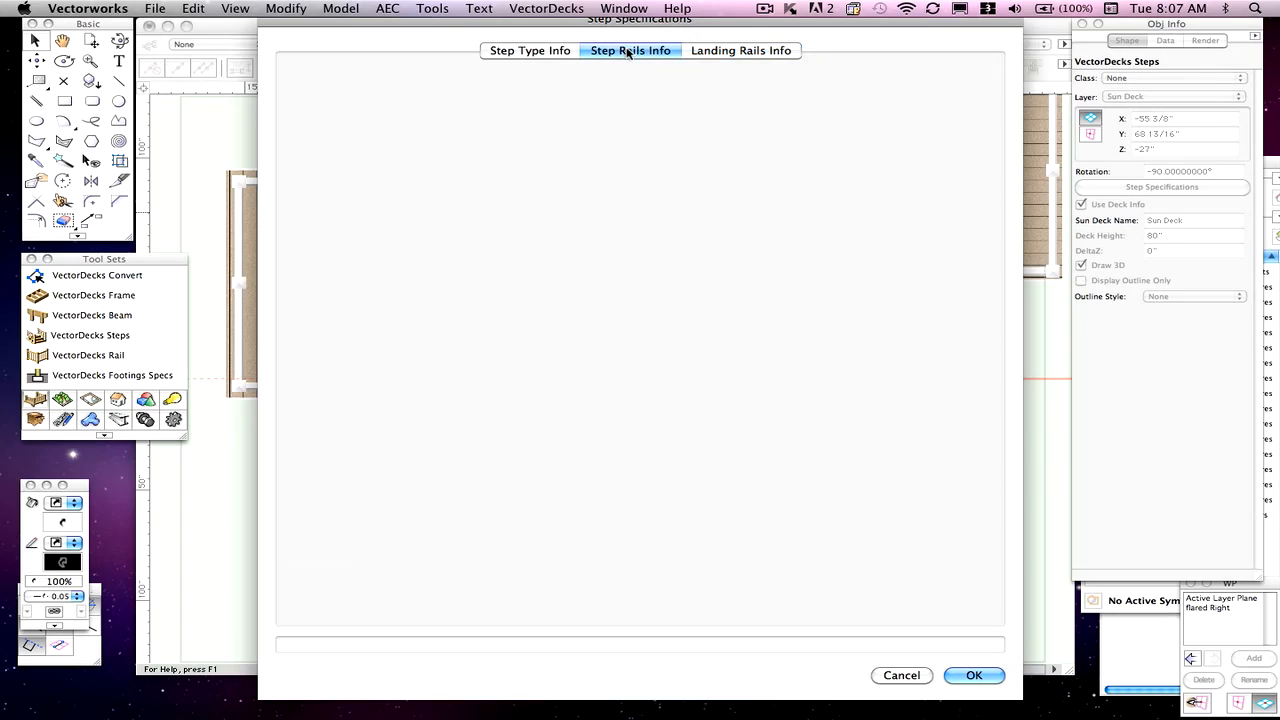
- Compare the Step Rails Info and Landing Rails Info settings in the step specifications, leaving them unchanged
left_click(729, 52)
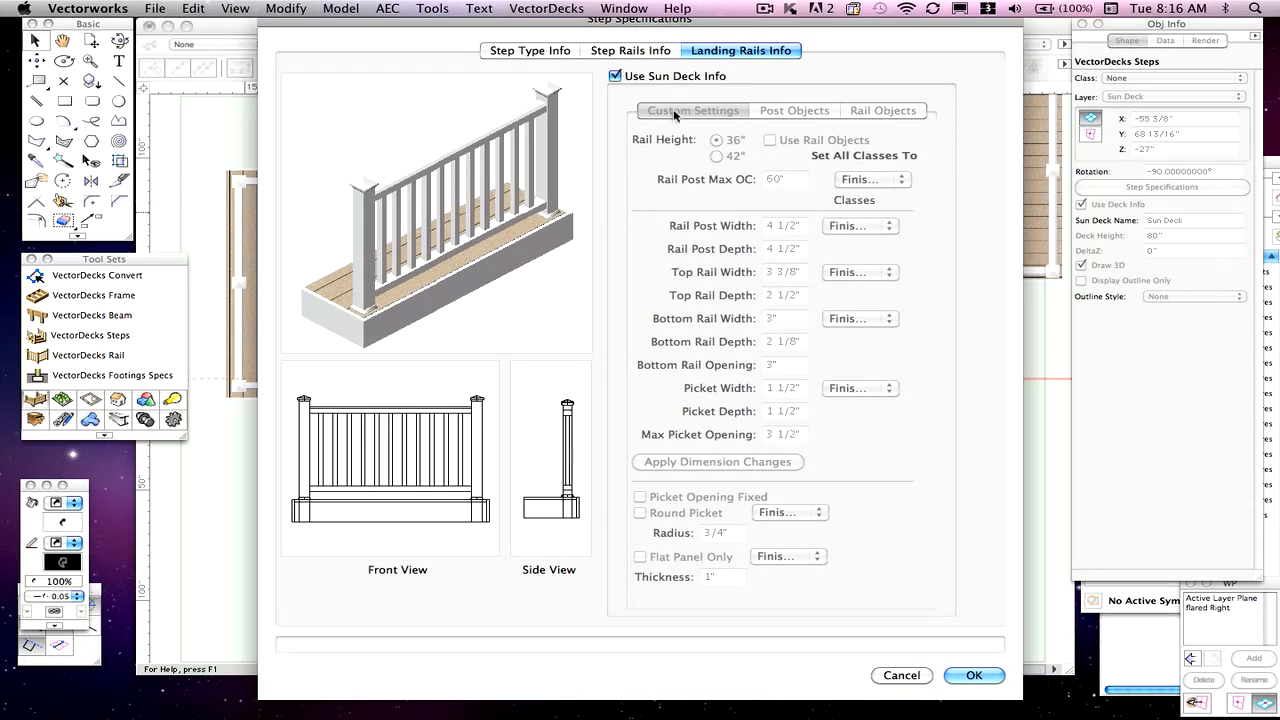
left_click(655, 55)
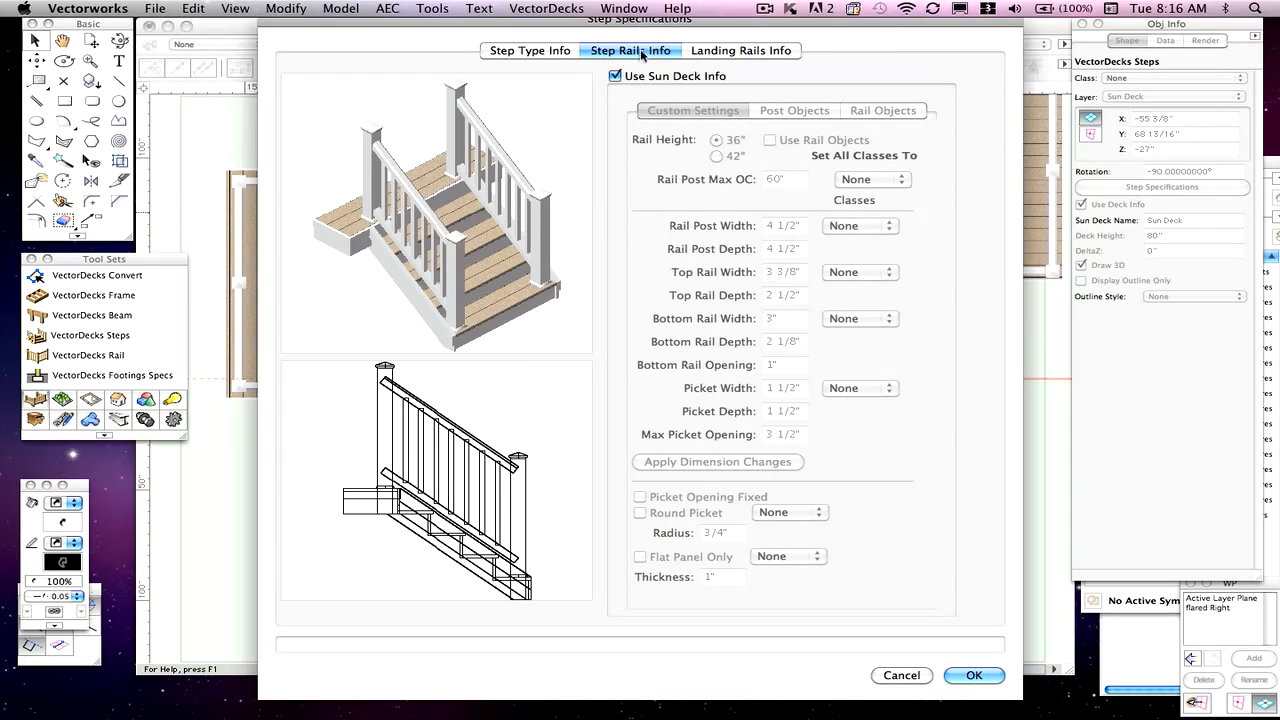
left_click(740, 52)
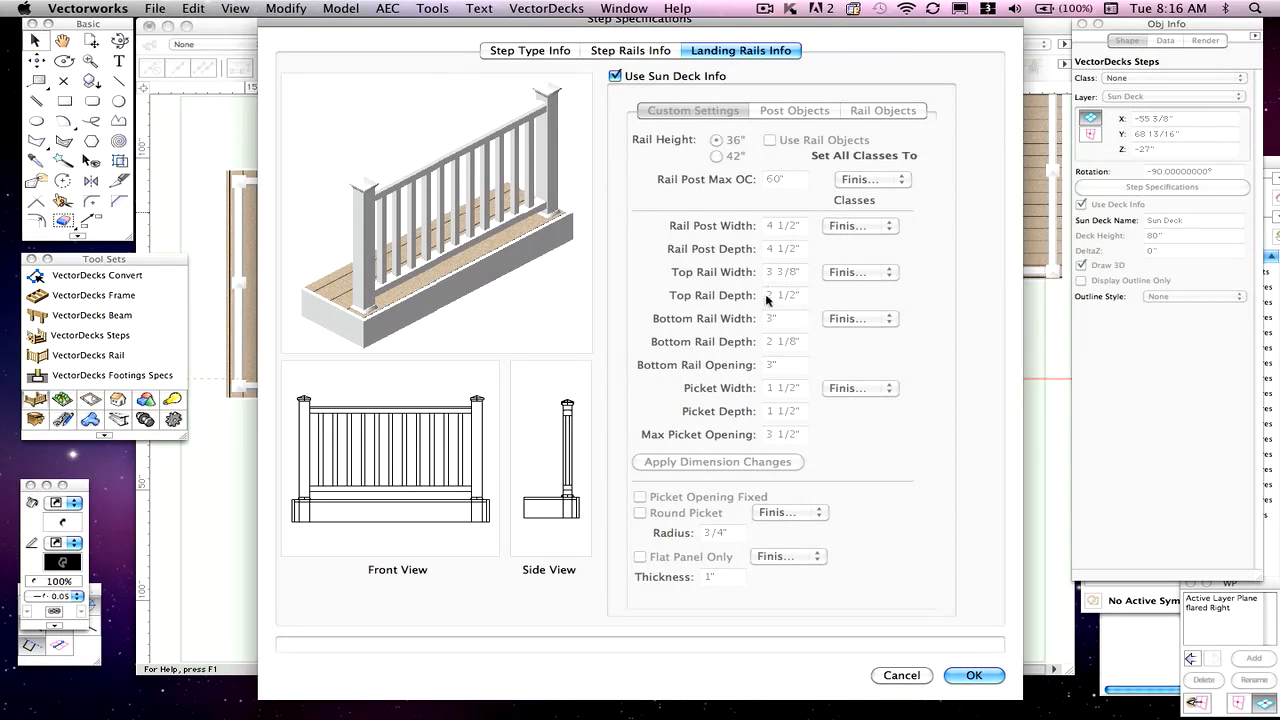
left_click(640, 53)
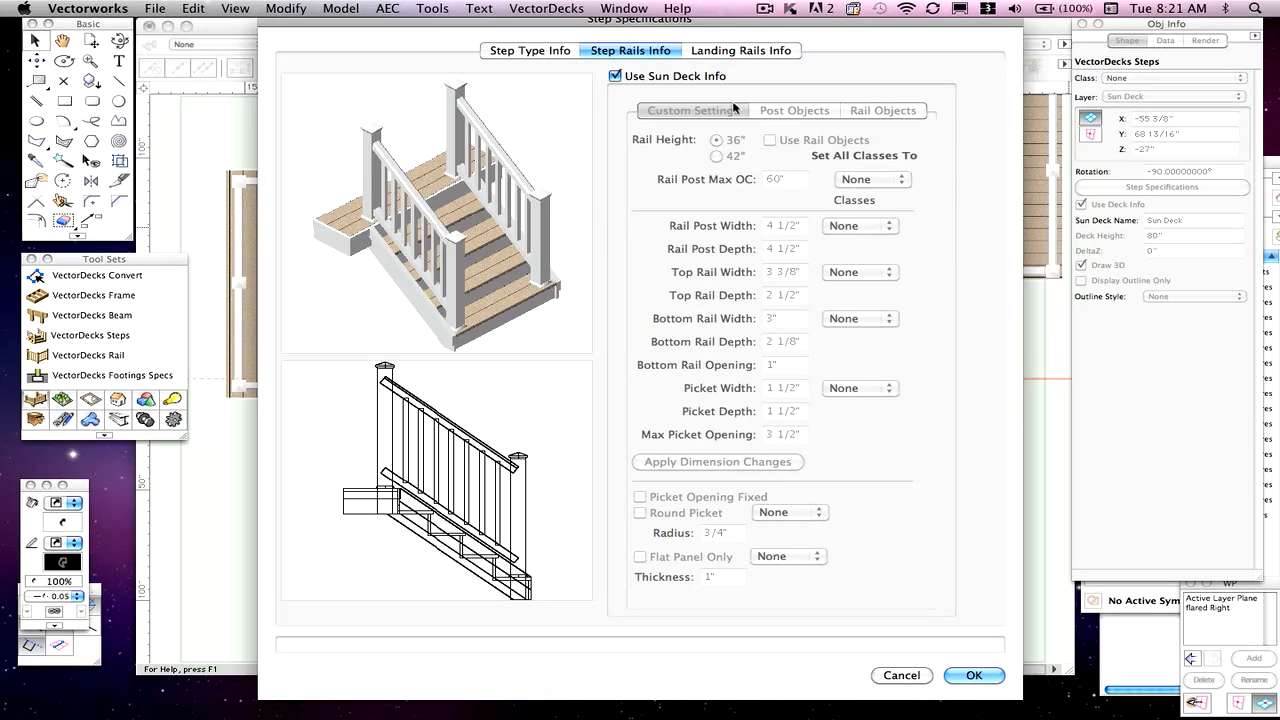
left_click(766, 51)
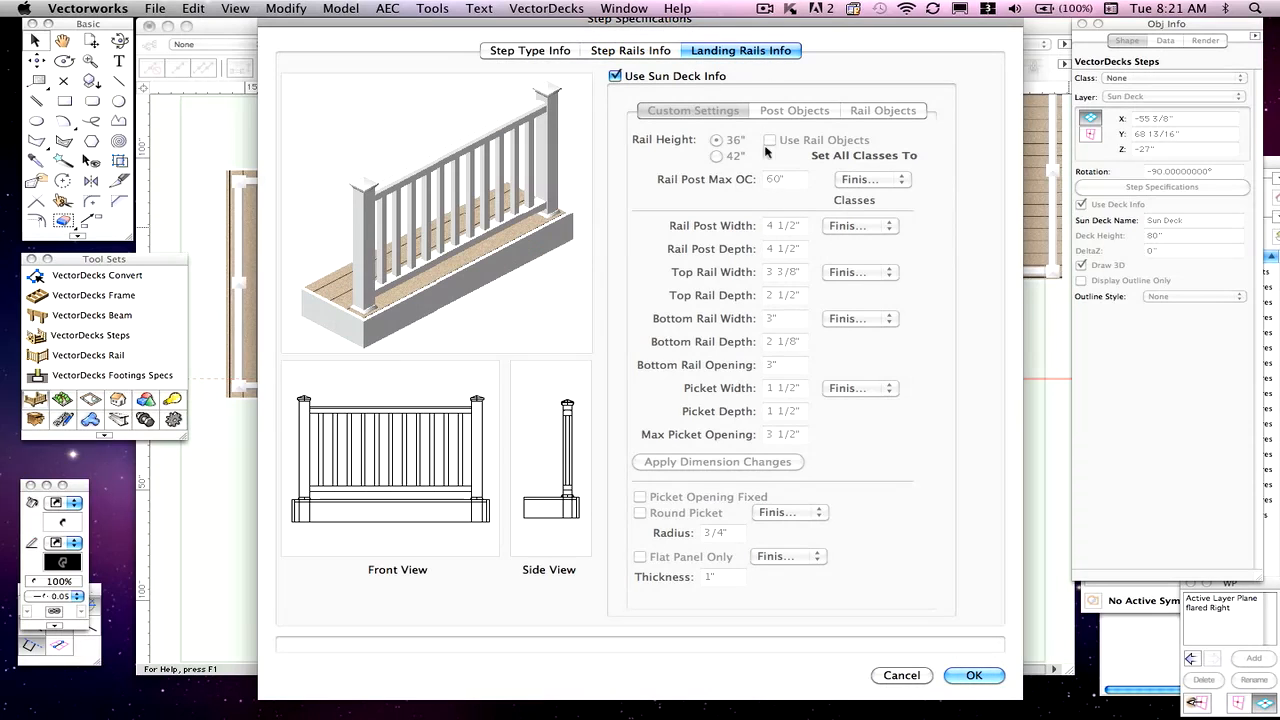
left_click(656, 53)
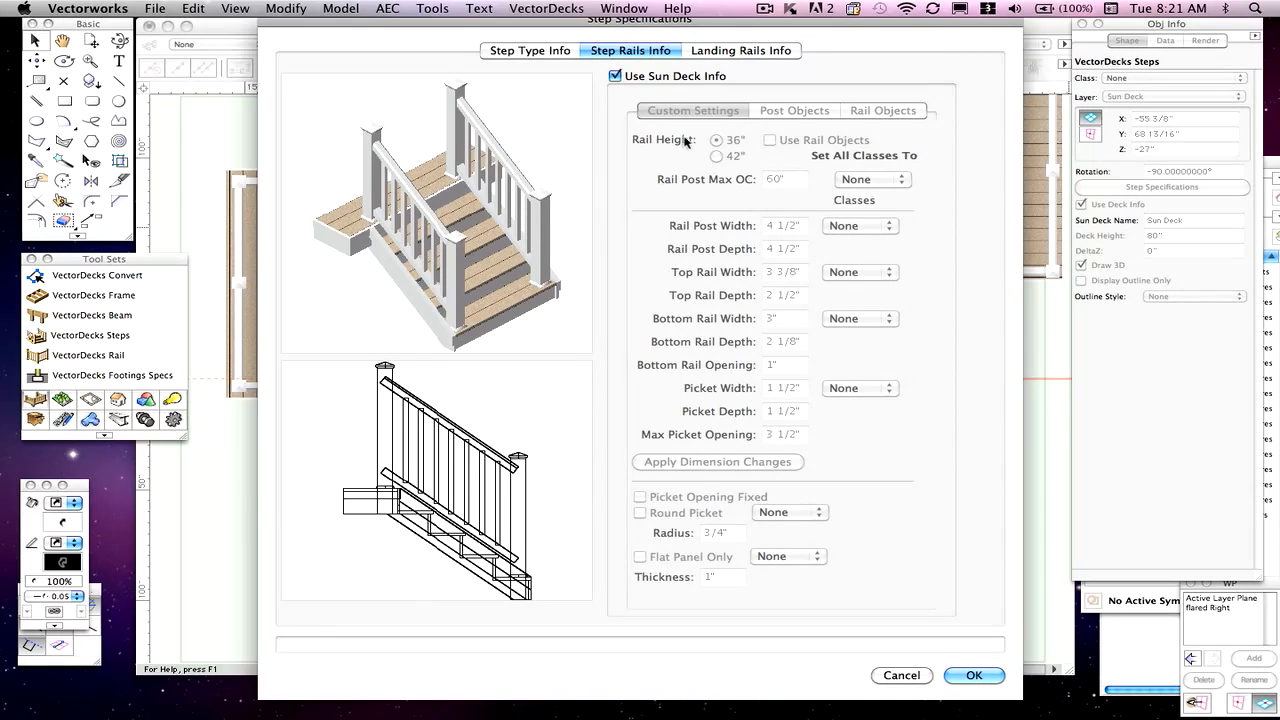
left_click(733, 51)
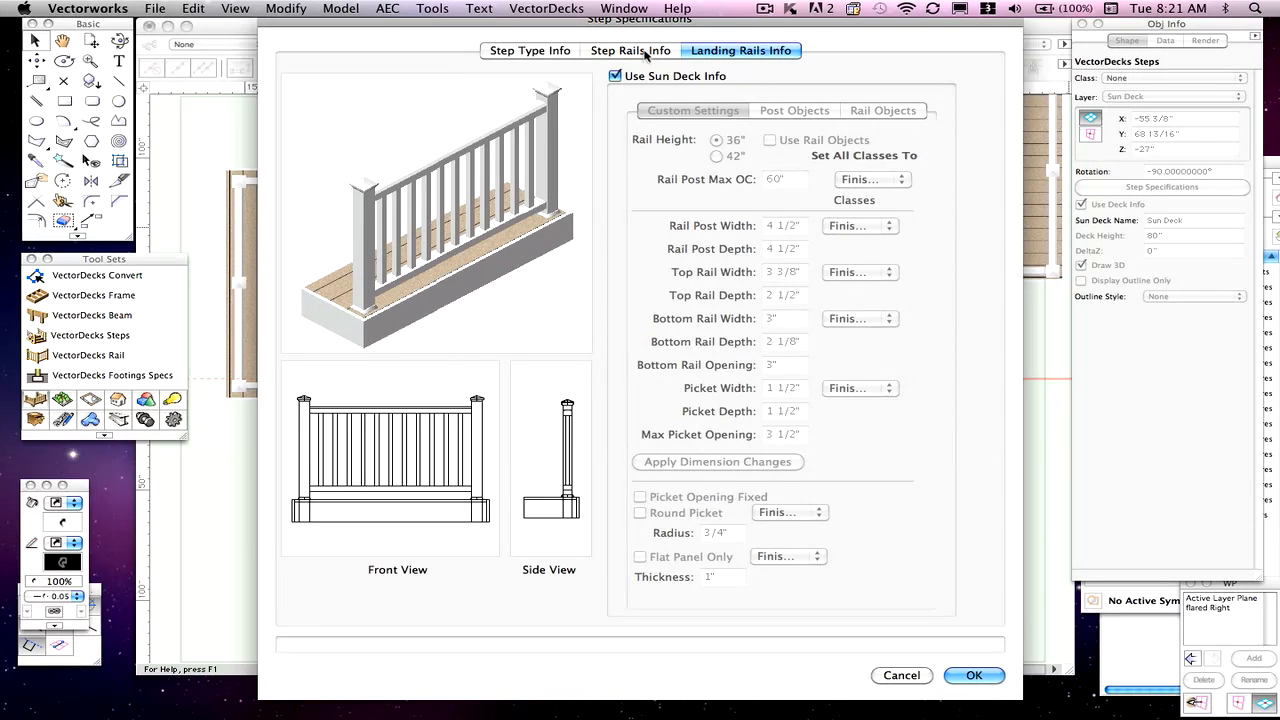
left_click(645, 51)
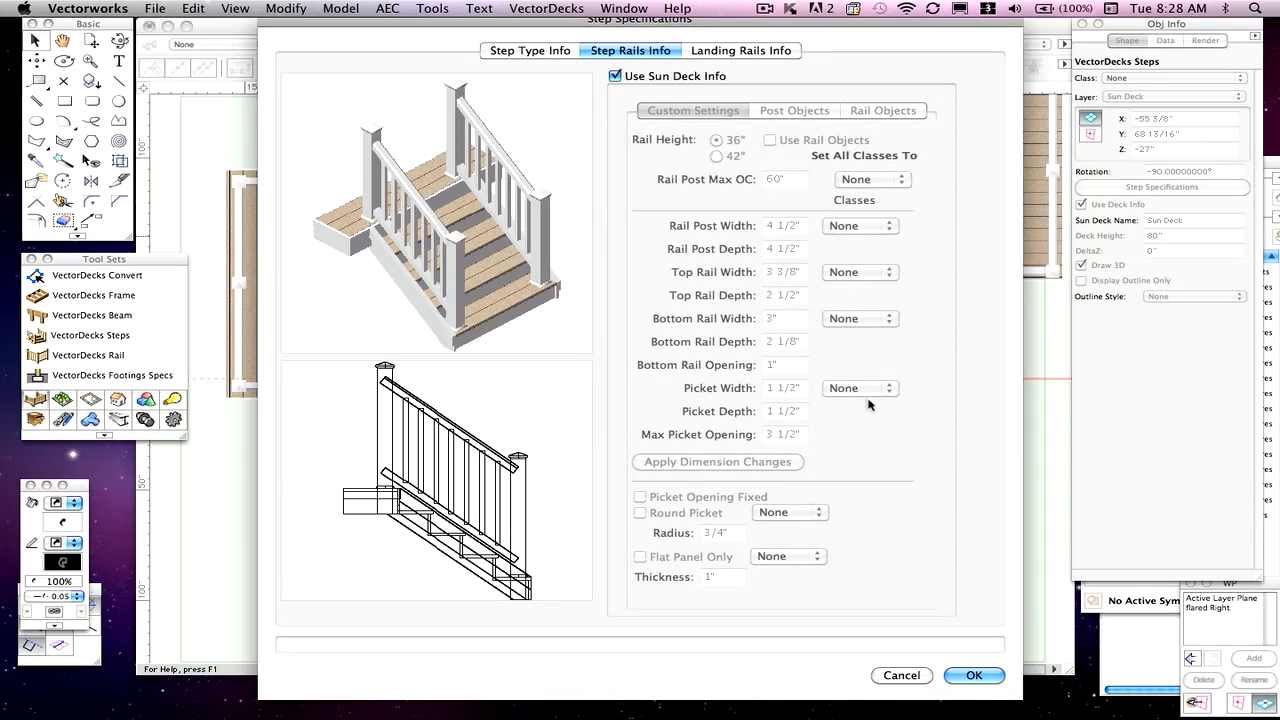
left_click(903, 676)
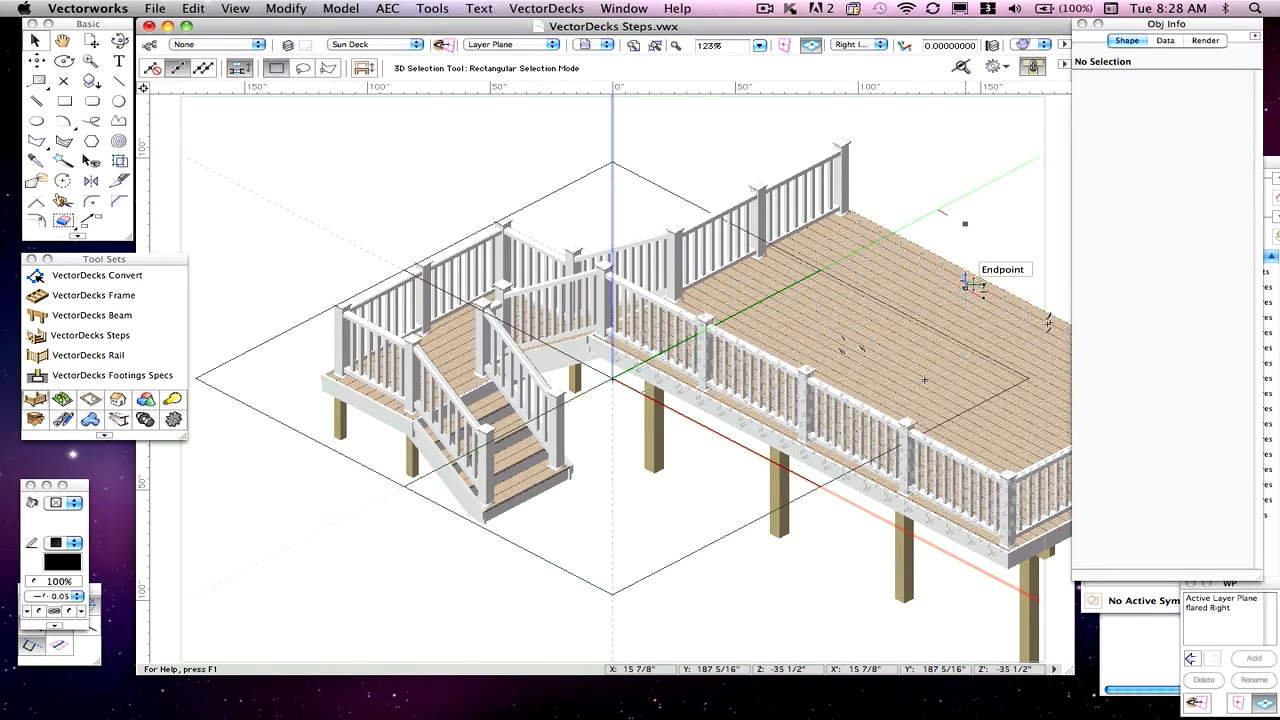
- Review the sun deck frame's rail settings, covering Custom Settings, Post Objects and Rail Objects, without applying changes
left_click(978, 280)
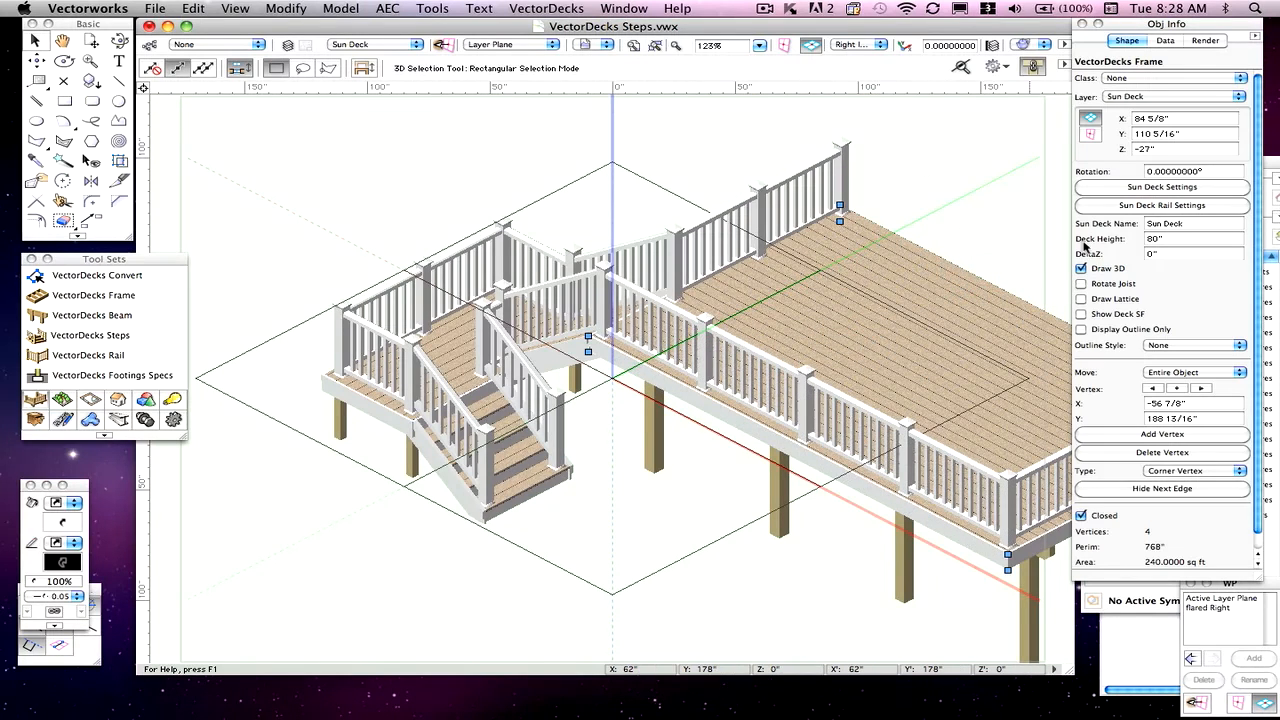
left_click(1108, 206)
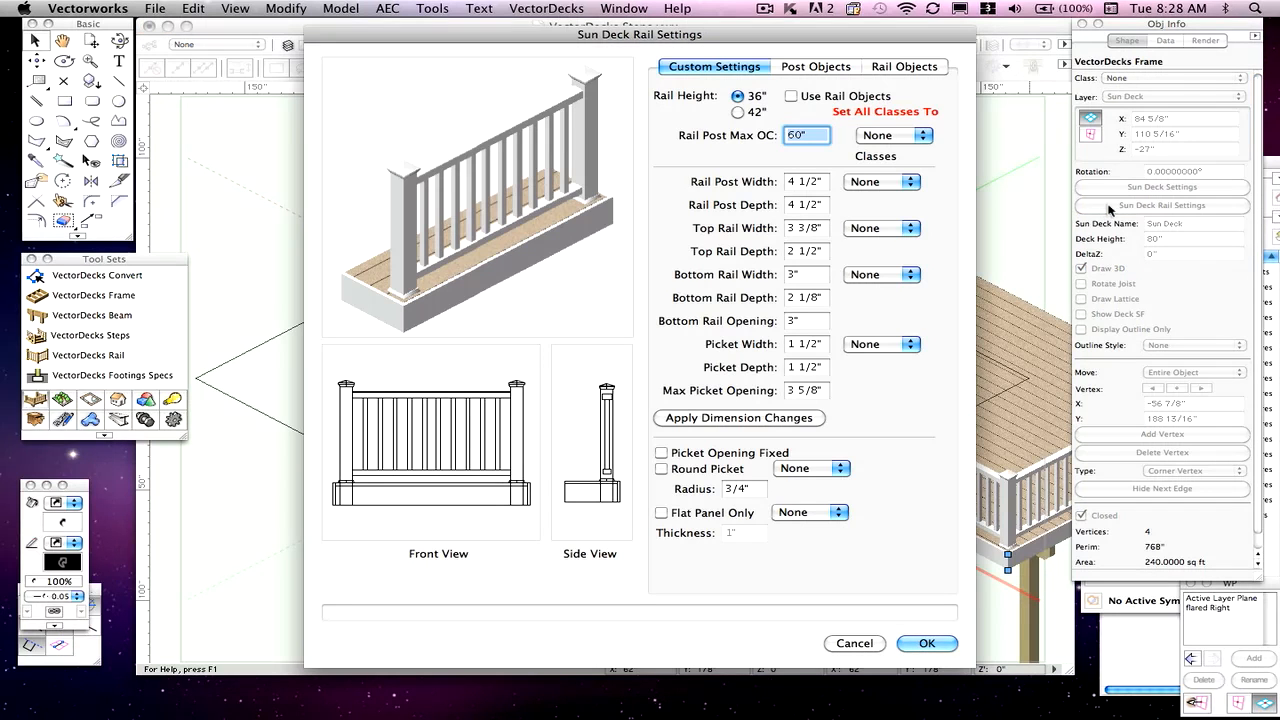
left_click(816, 70)
left_click(904, 68)
left_click(752, 68)
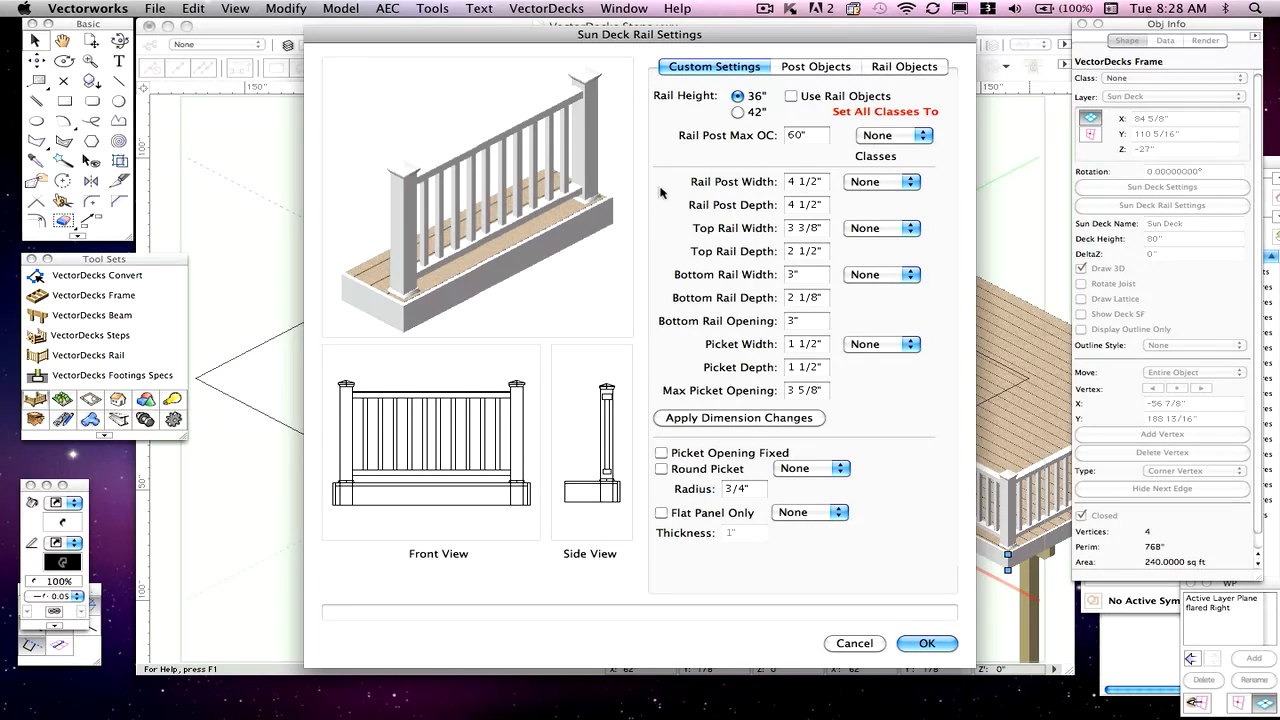
left_click(855, 643)
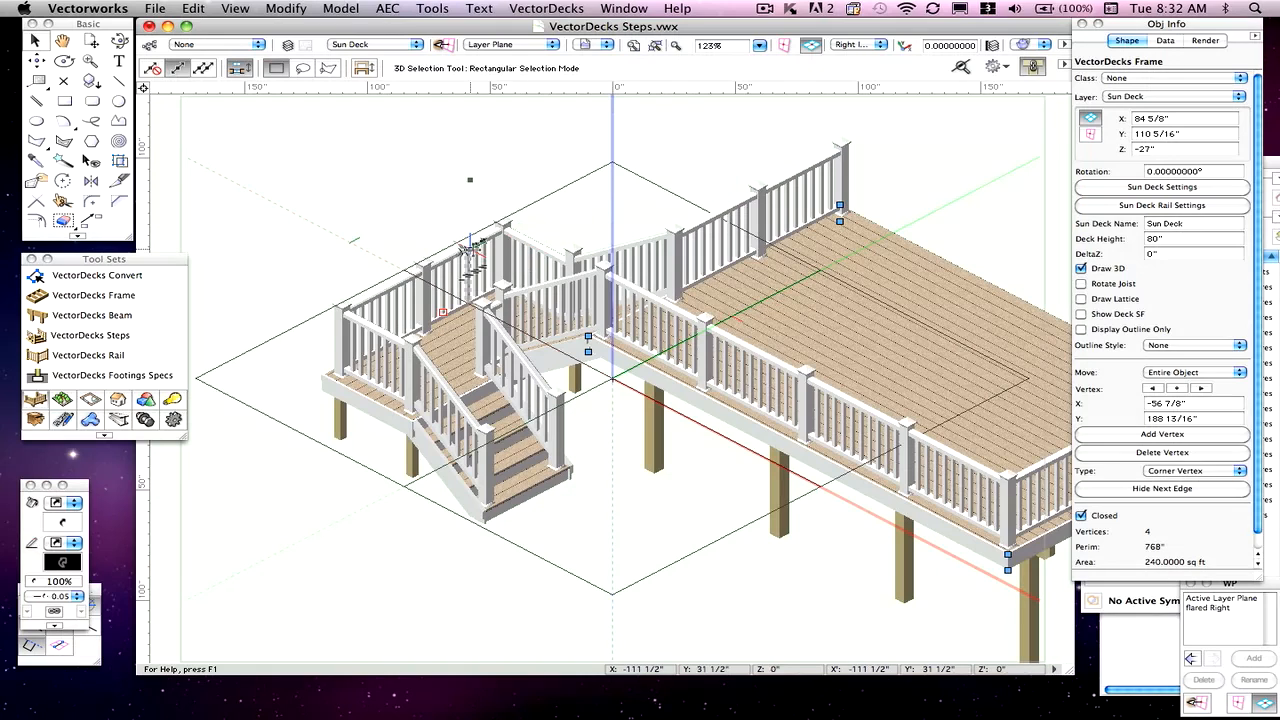
- Turn off Use Deck Info for the steps and review the editable step and landing rail settings in their specifications
left_click(466, 246)
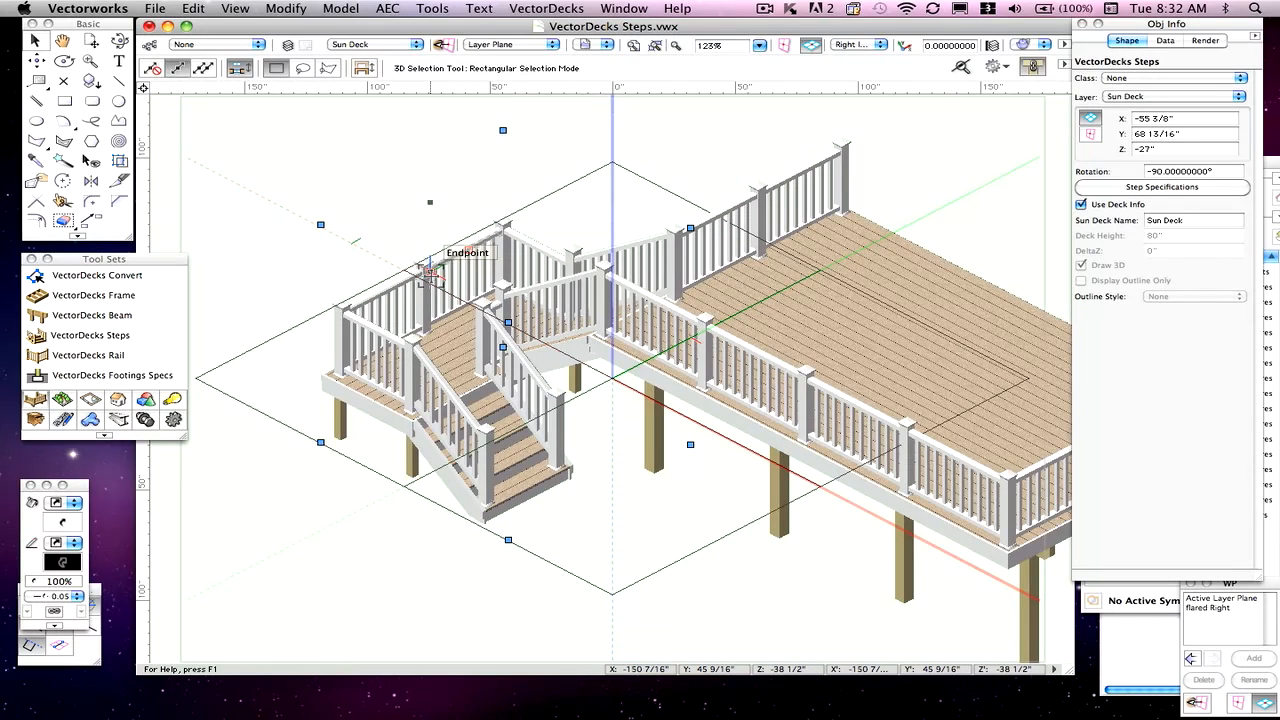
left_click(1081, 205)
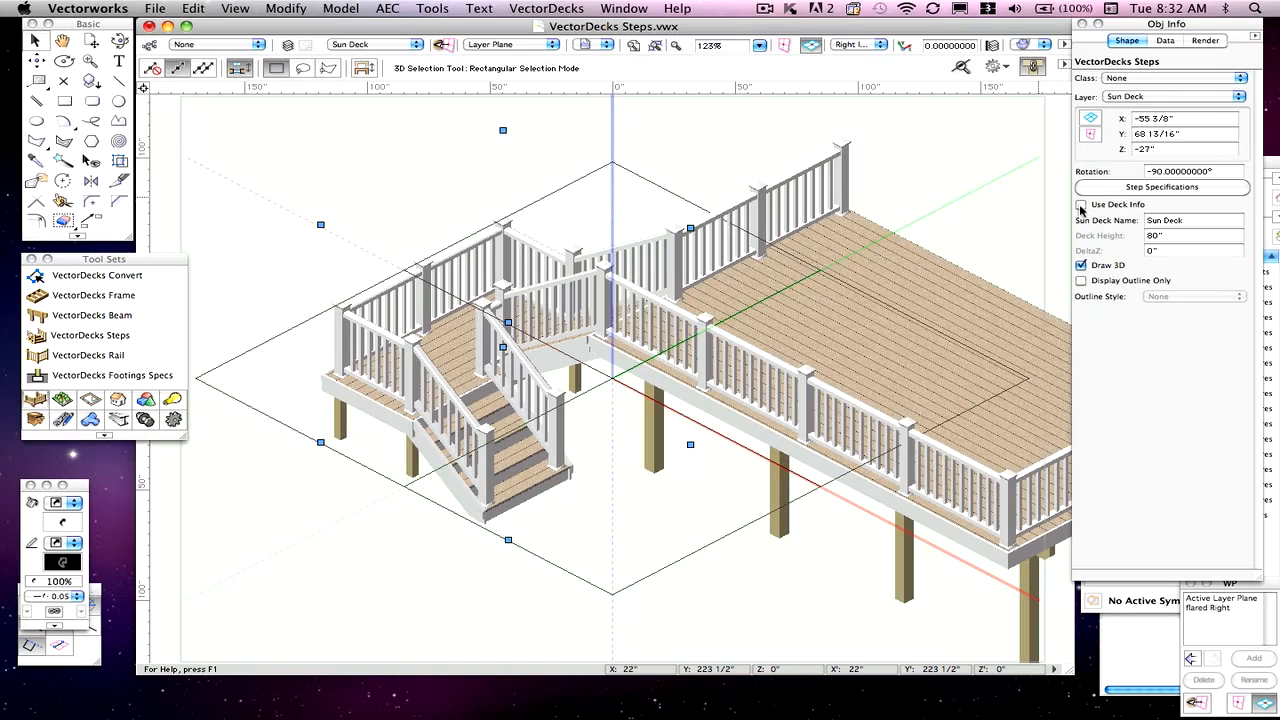
left_click(1120, 190)
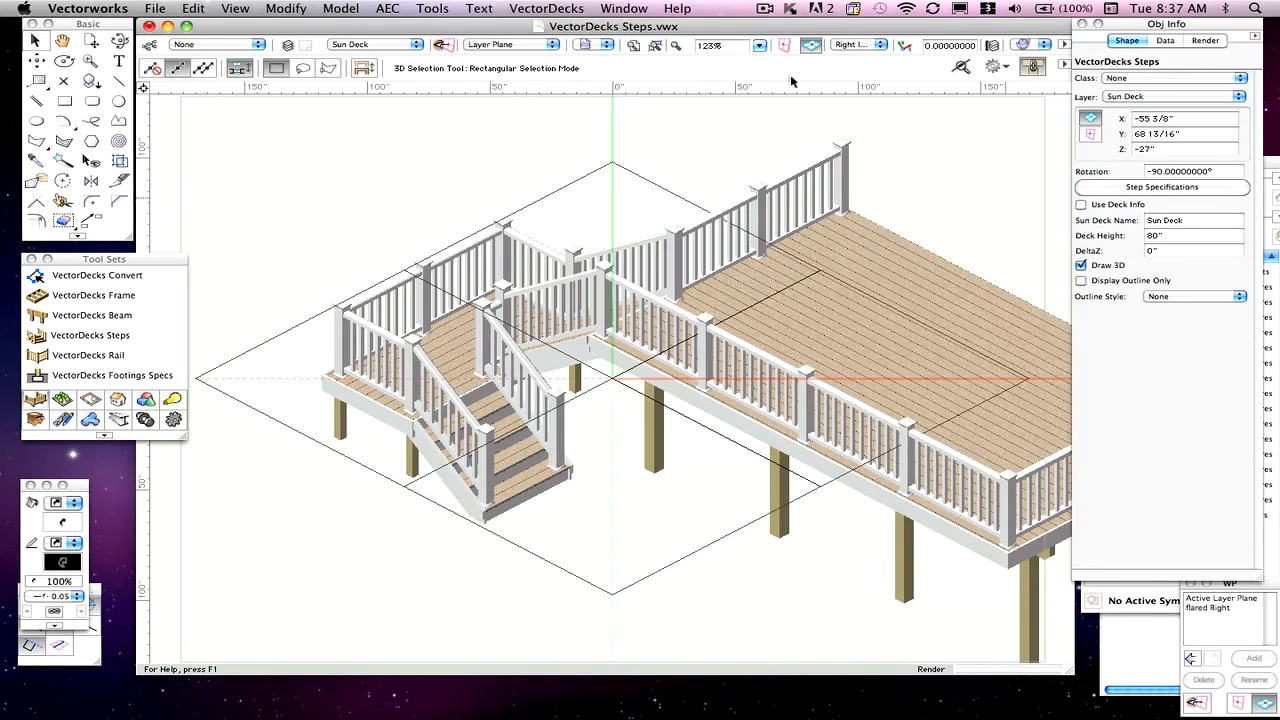
left_click(659, 52)
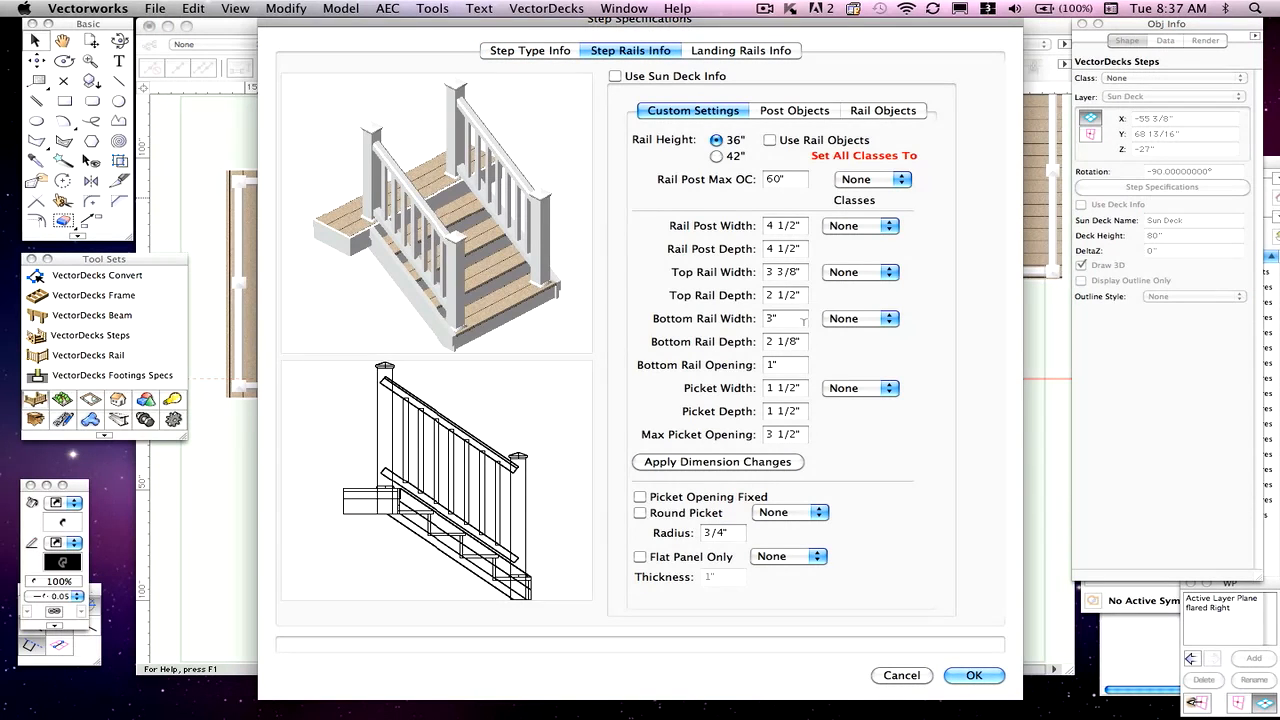
left_click(741, 51)
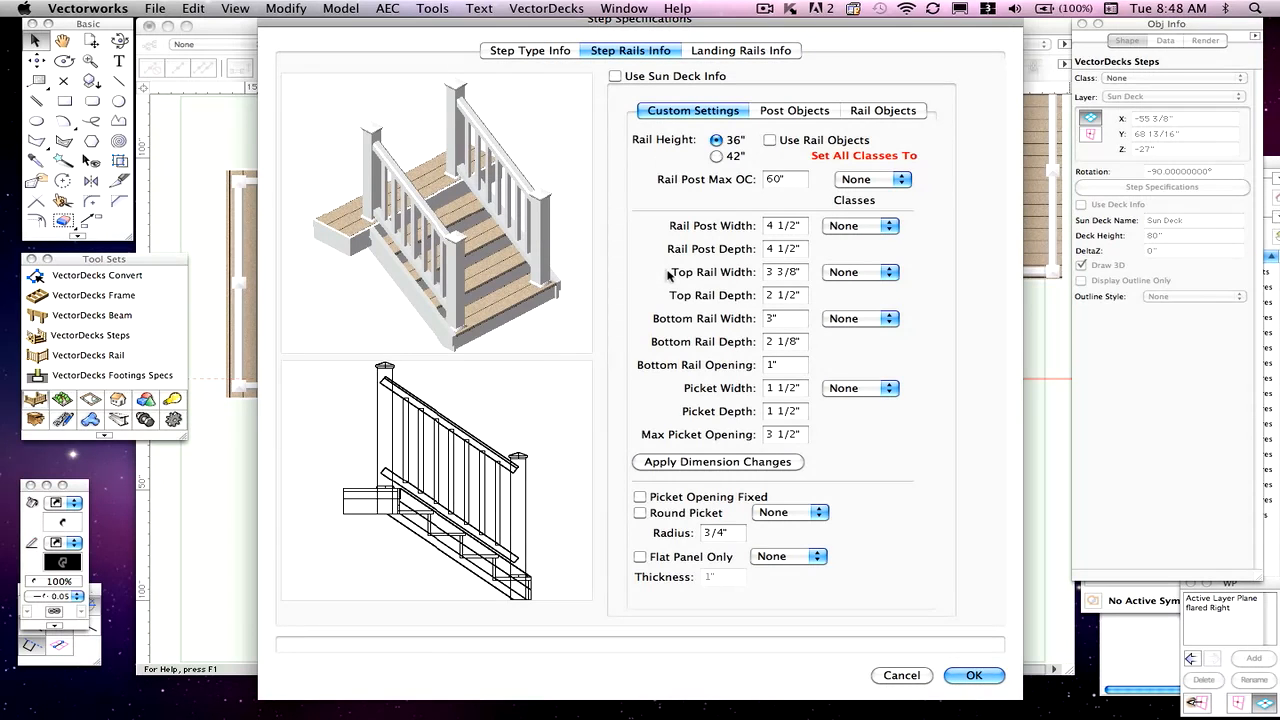
left_click(888, 676)
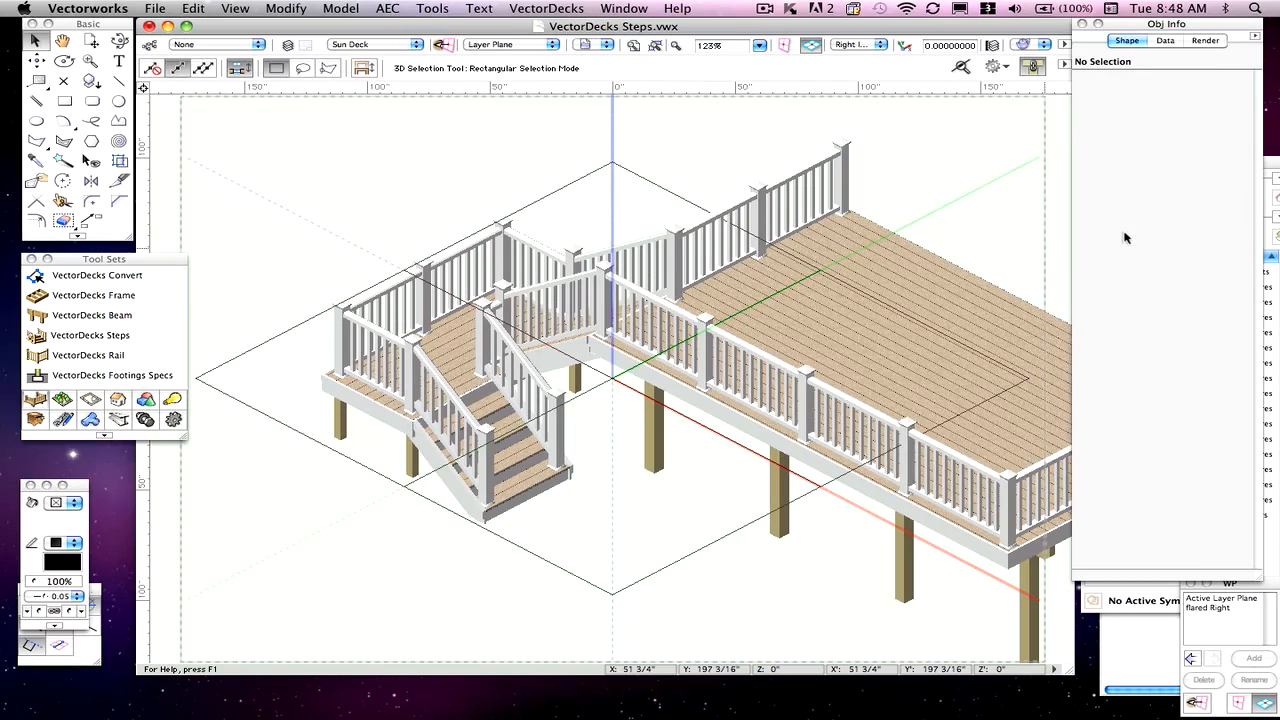
left_click(460, 245)
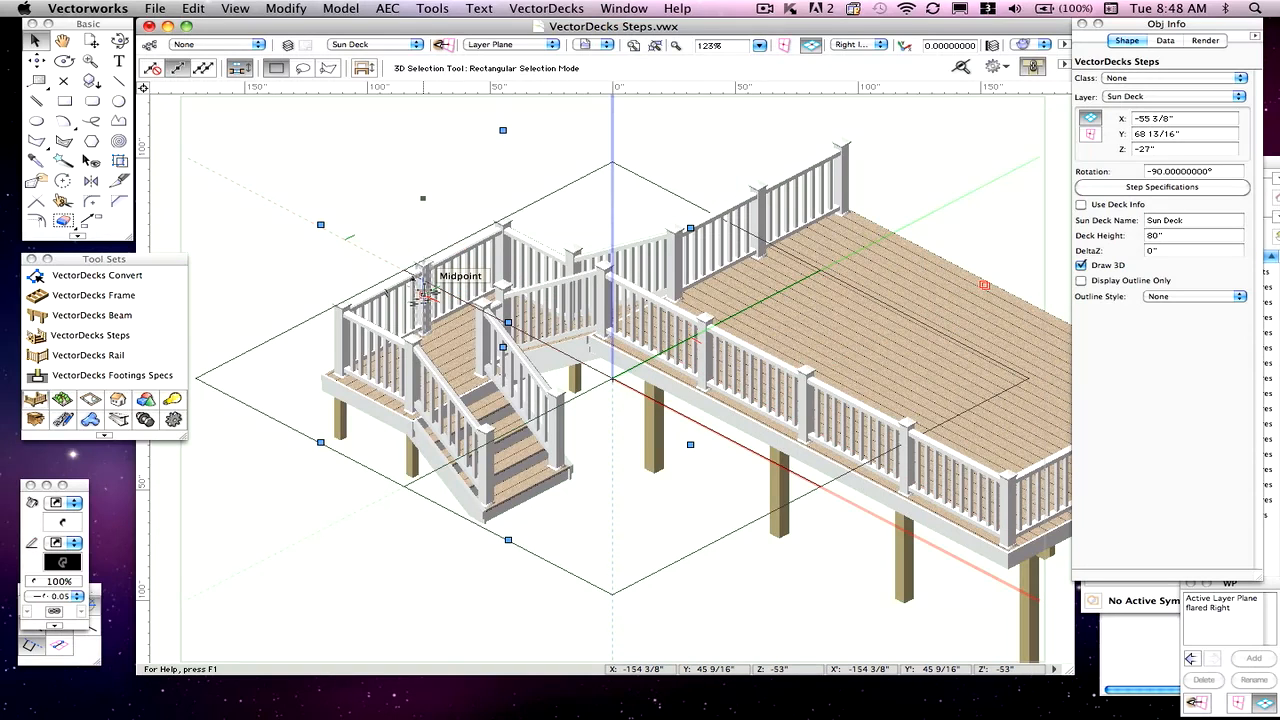
left_click(930, 185)
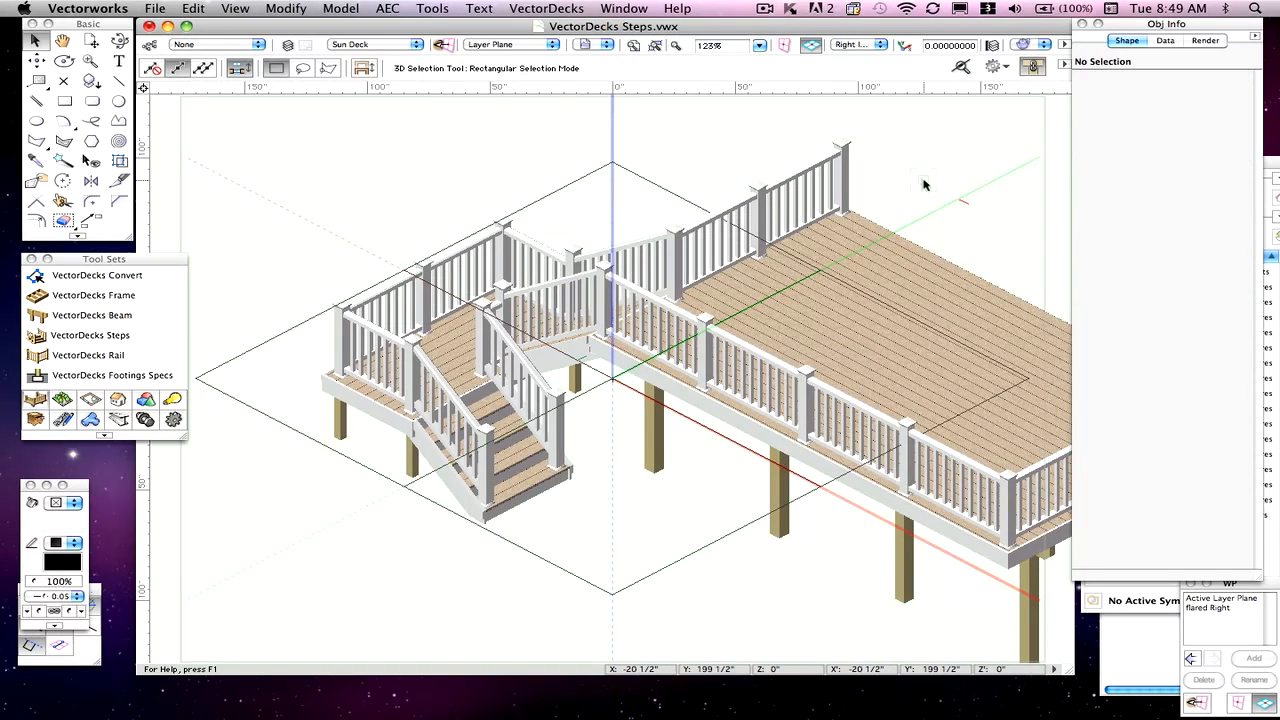
- Set all rail classes of the sun deck frame to the Pressure Treated finish
left_click(982, 279)
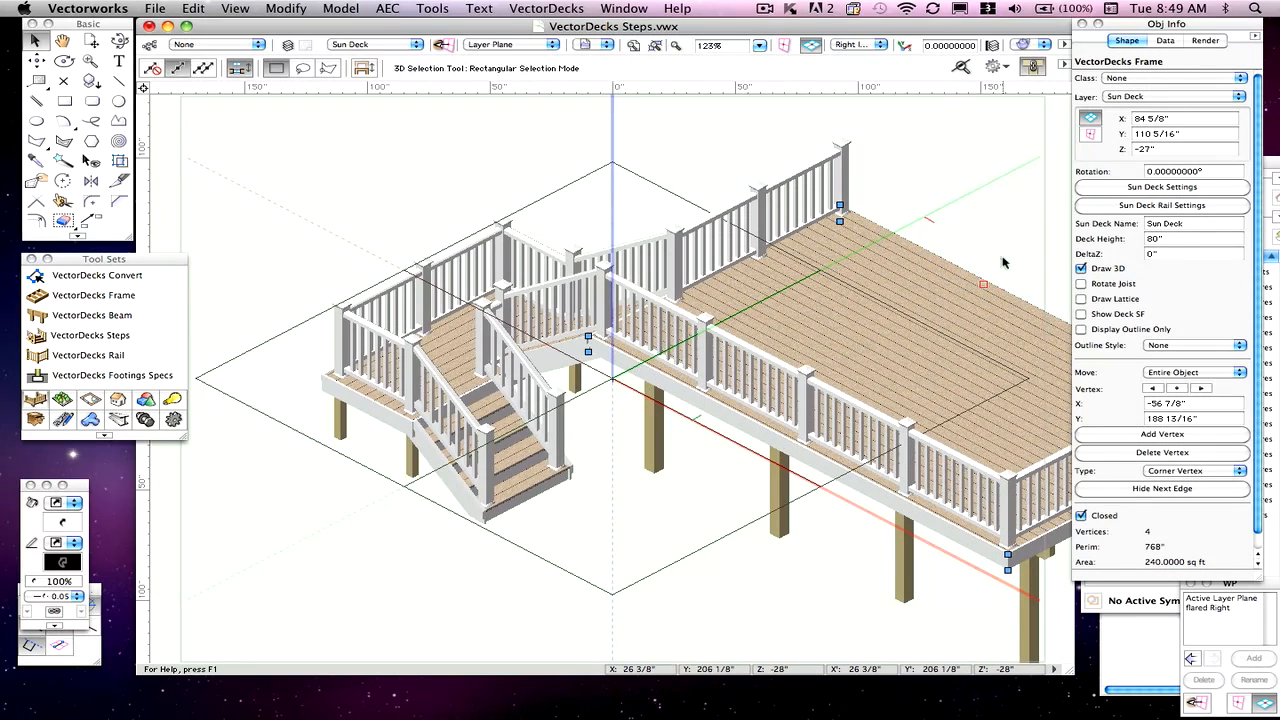
left_click(1144, 210)
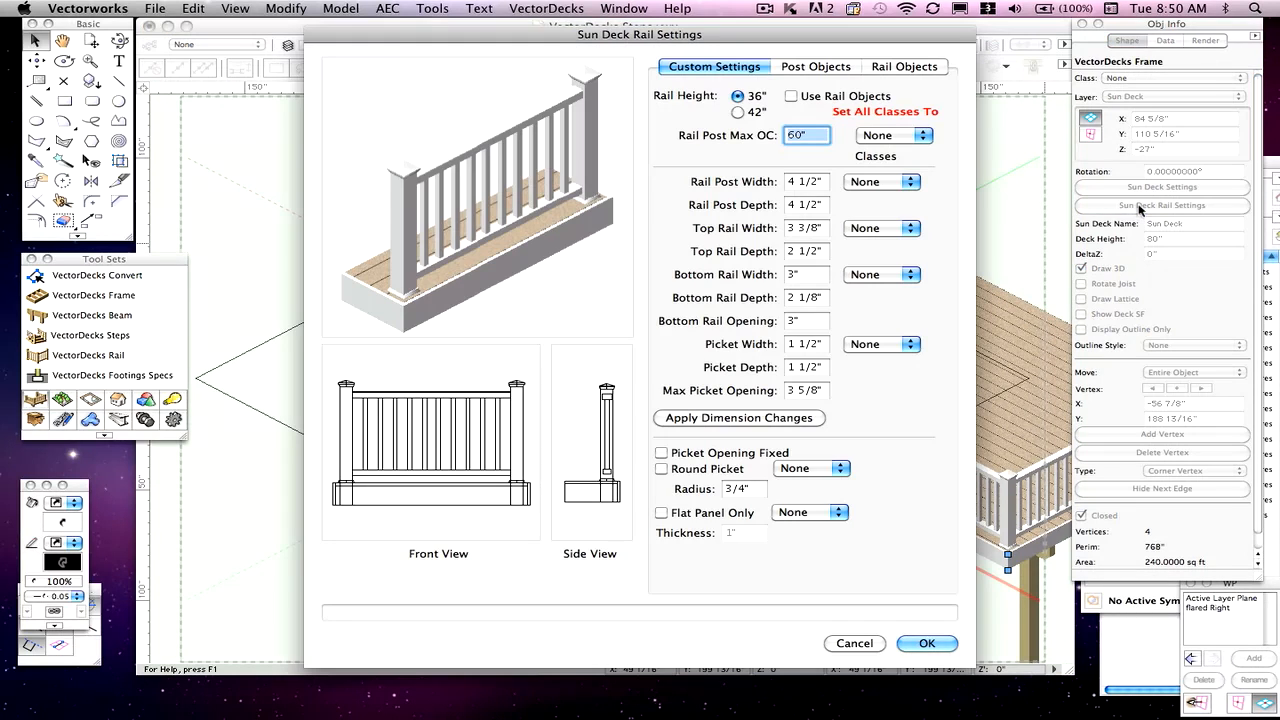
left_click(905, 143)
mouse_move(932, 214)
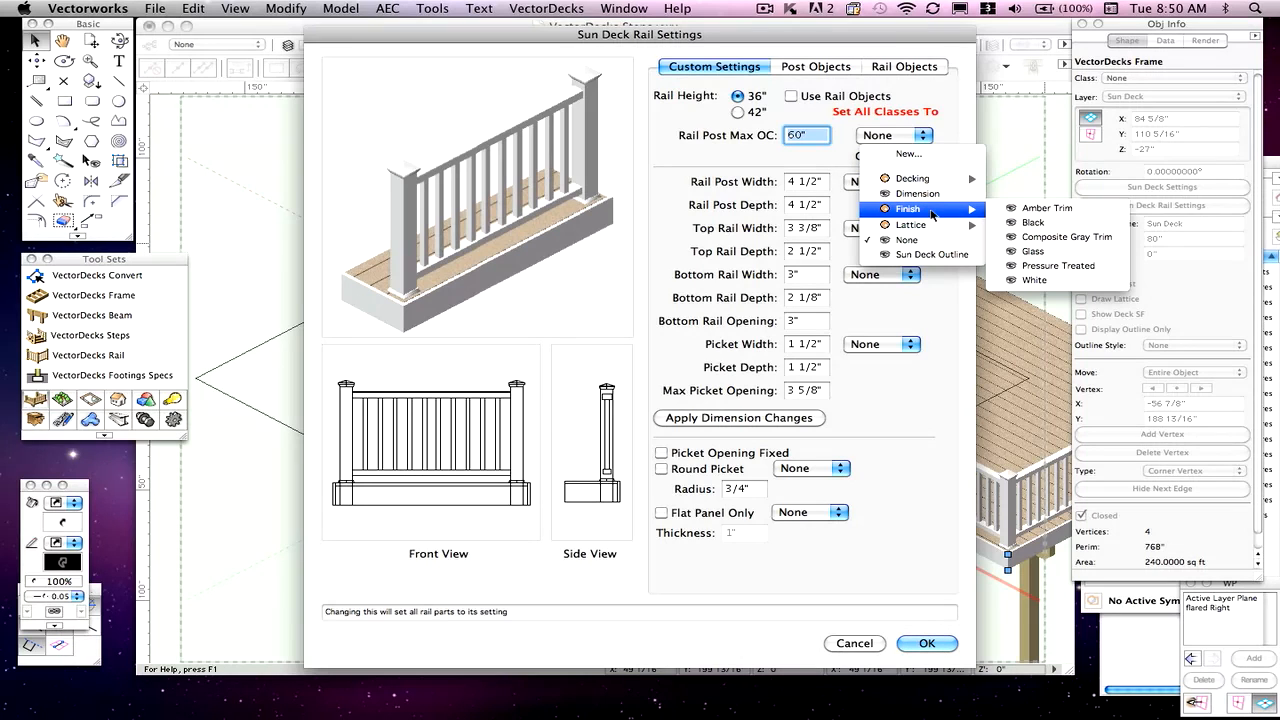
left_click(1058, 265)
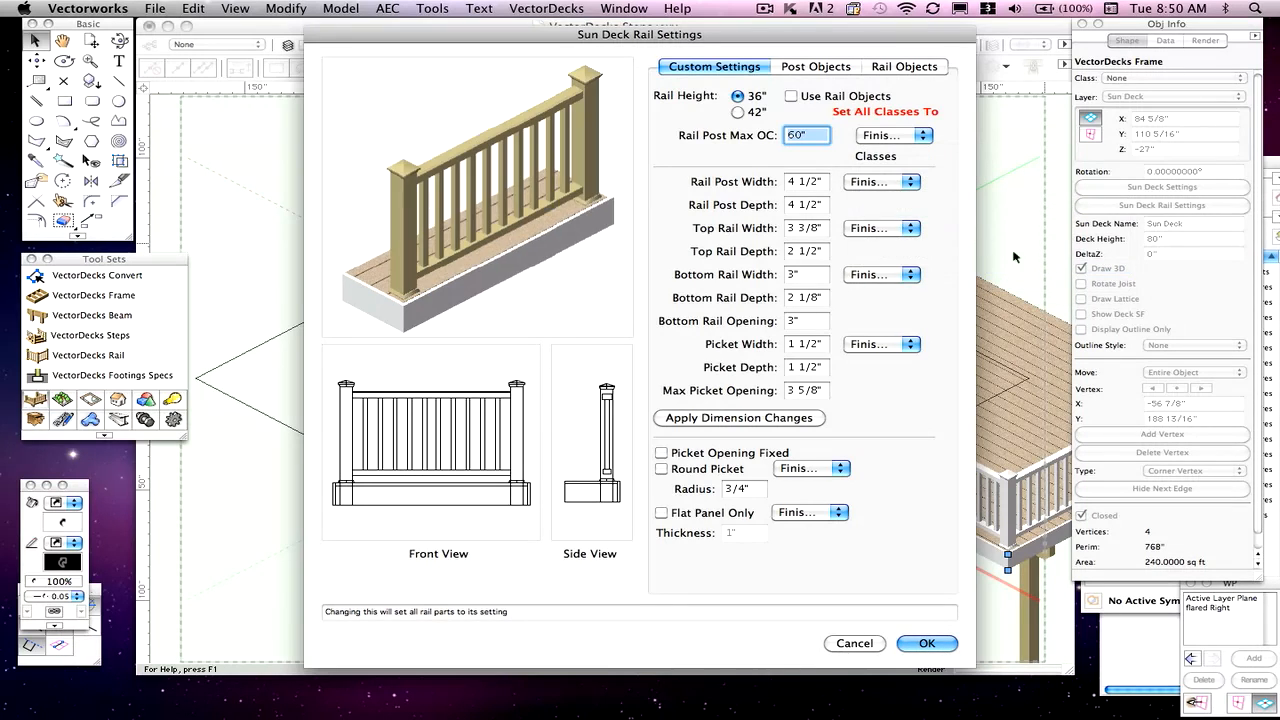
left_click(935, 643)
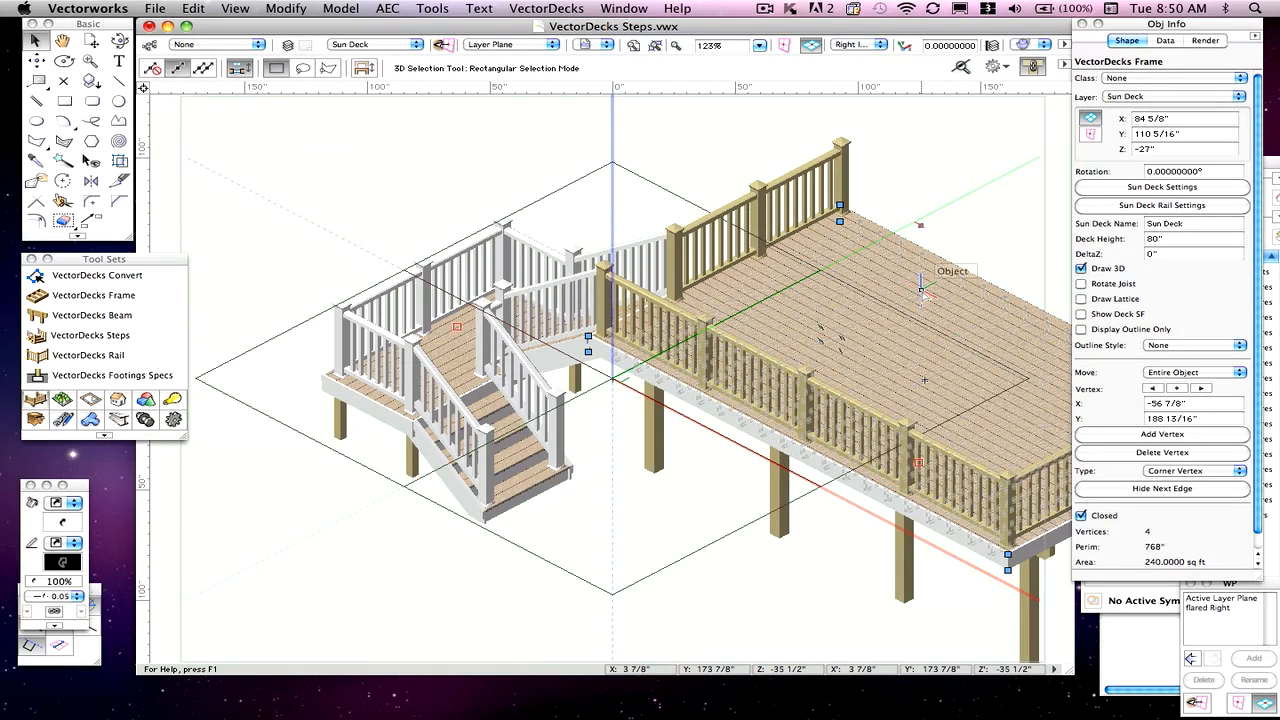
- Set the sun deck frame's decking class to Composite Amber 2x6
left_click(478, 236)
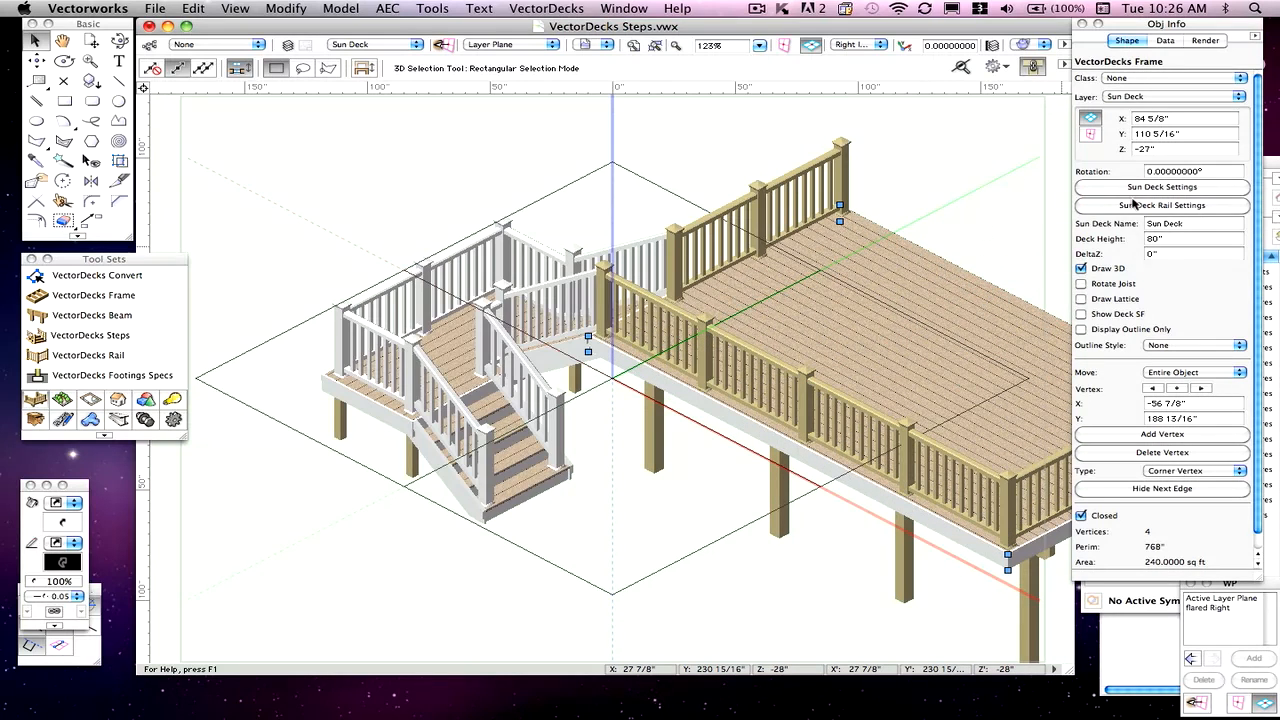
left_click(1129, 187)
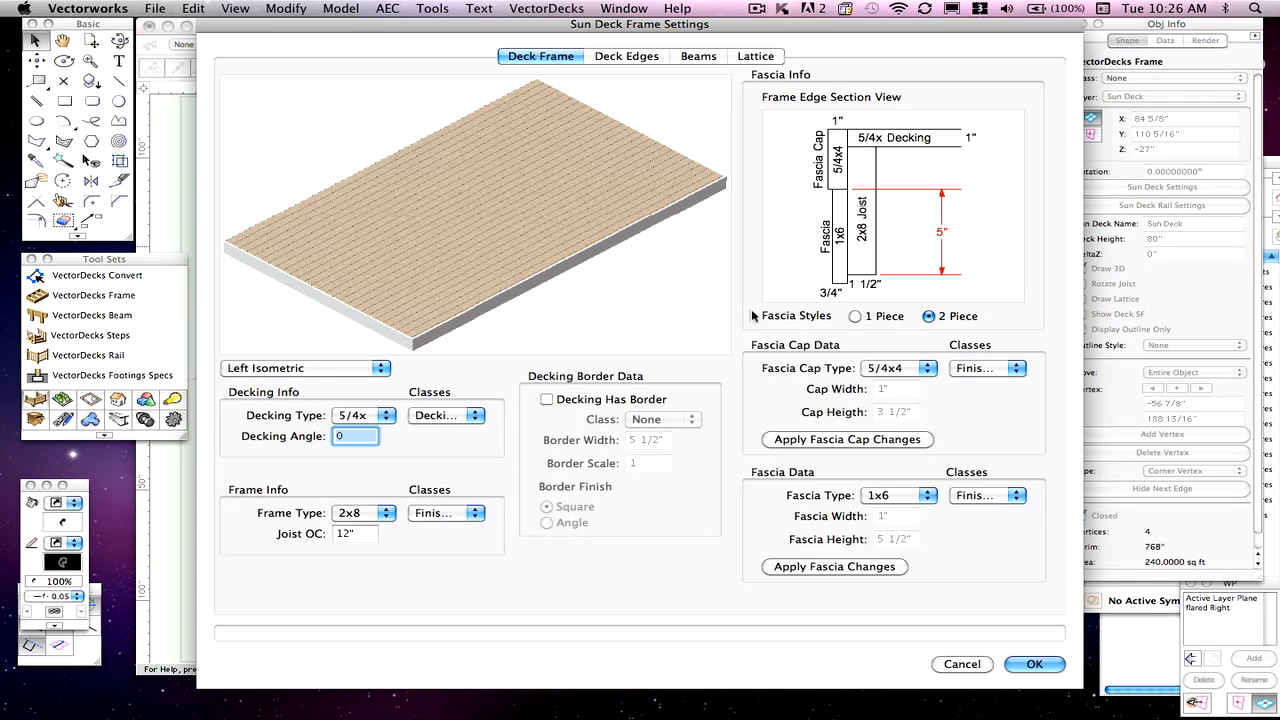
left_click(463, 420)
mouse_move(477, 460)
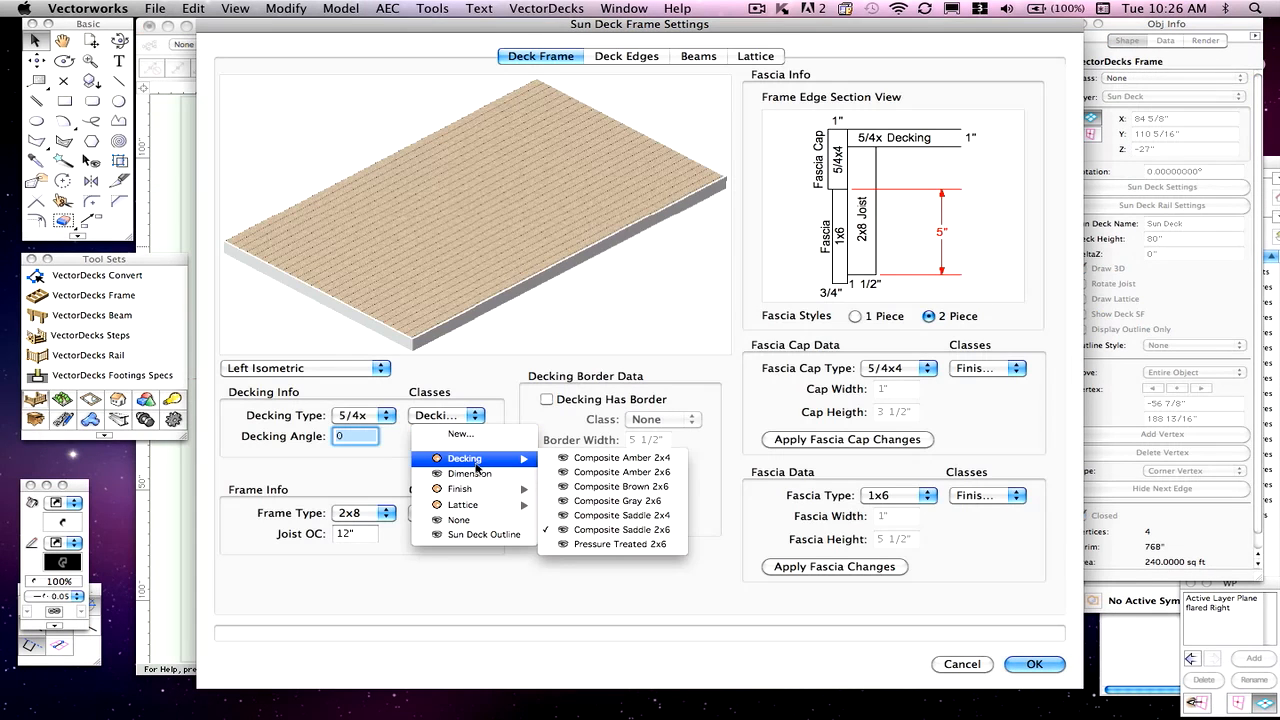
left_click(576, 471)
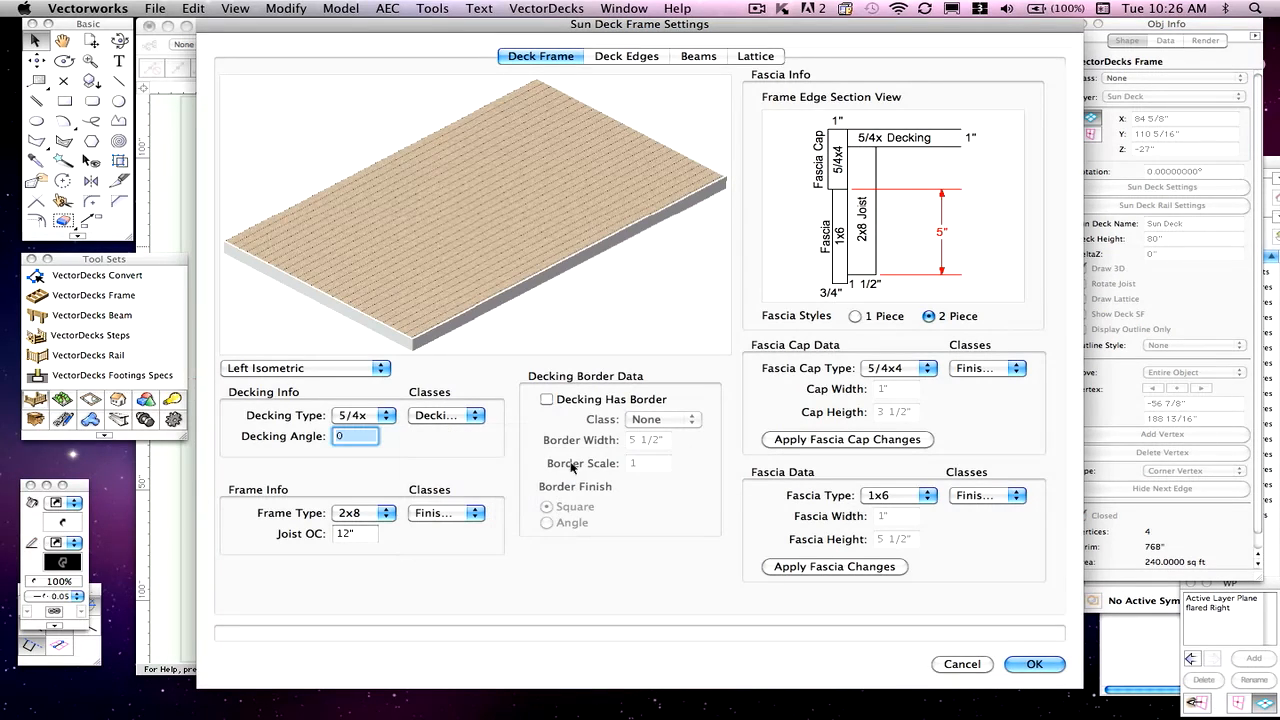
left_click(1044, 664)
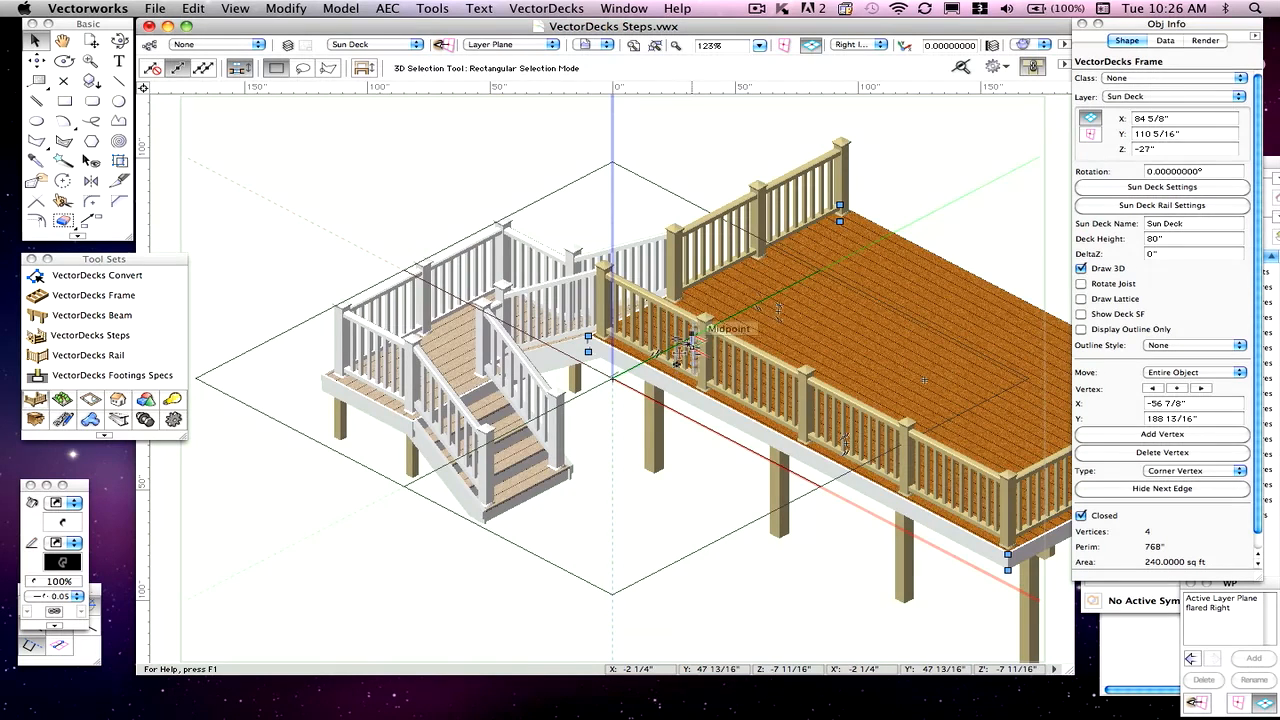
- Review the Step Rails Info and Landing Rails Info in the steps' specifications, including the editable Custom Settings
left_click(500, 360)
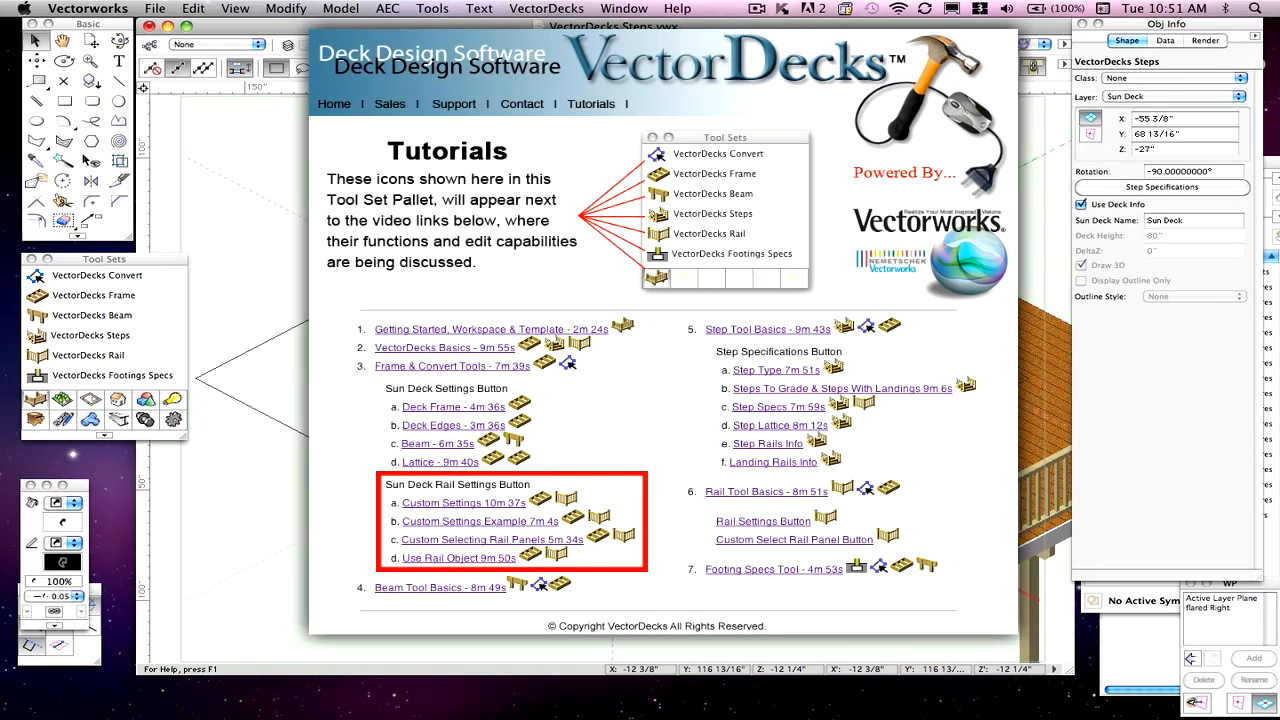
left_click(1123, 190)
left_click(634, 50)
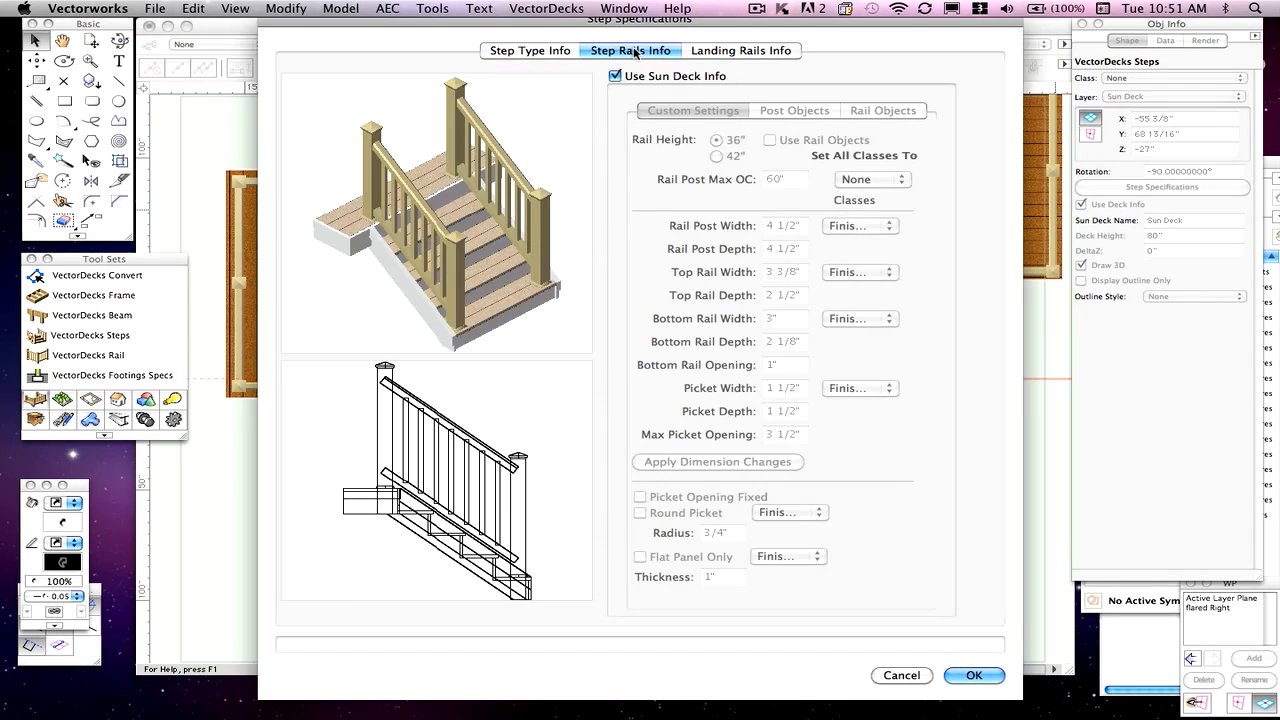
left_click(742, 52)
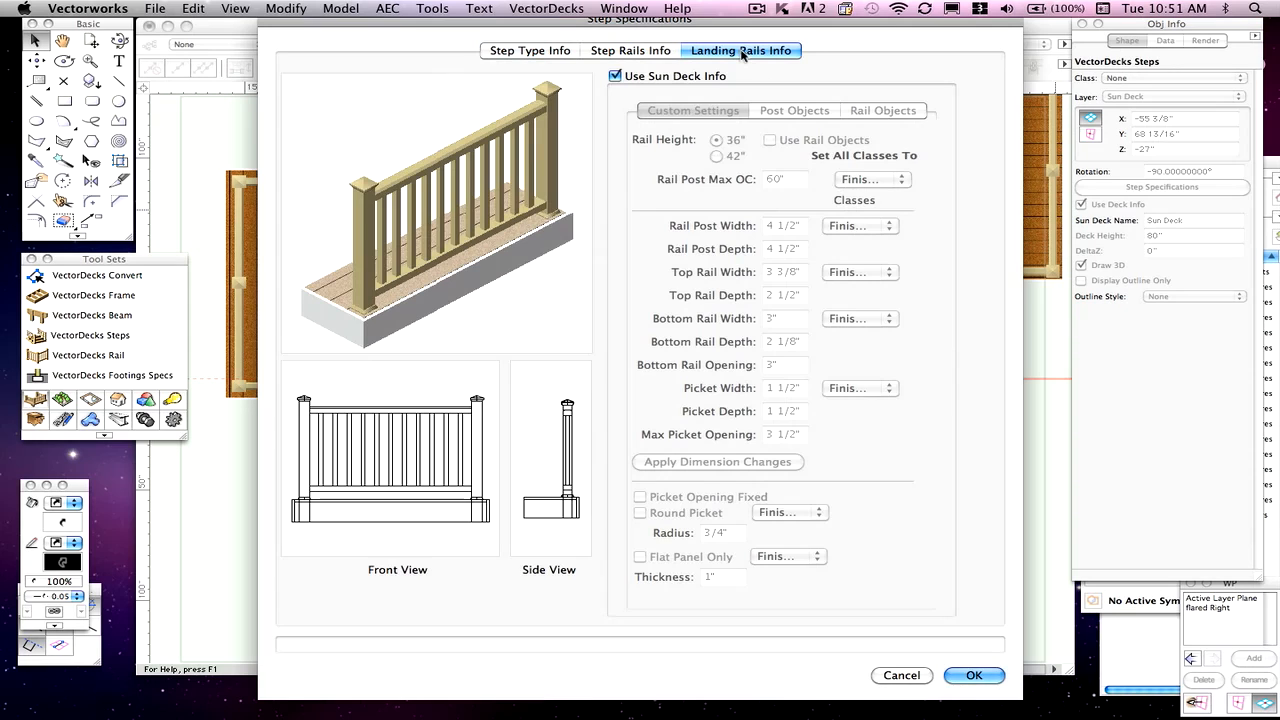
left_click(661, 50)
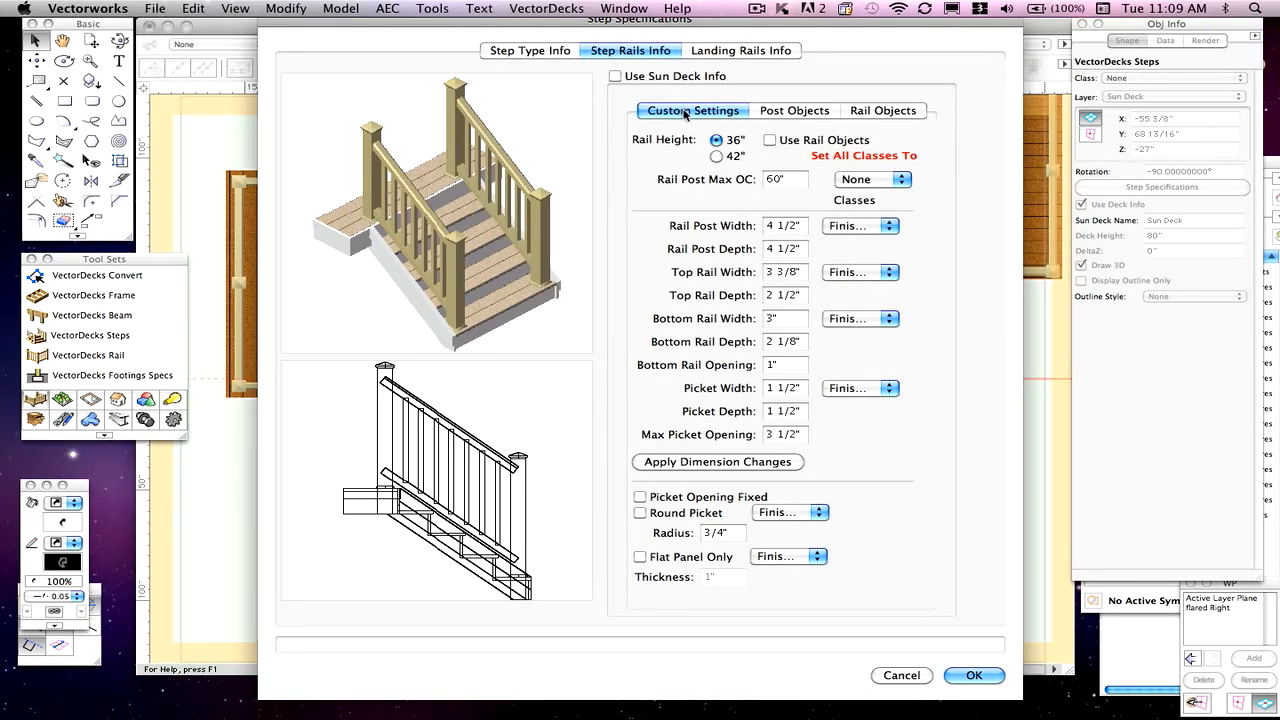
left_click(687, 111)
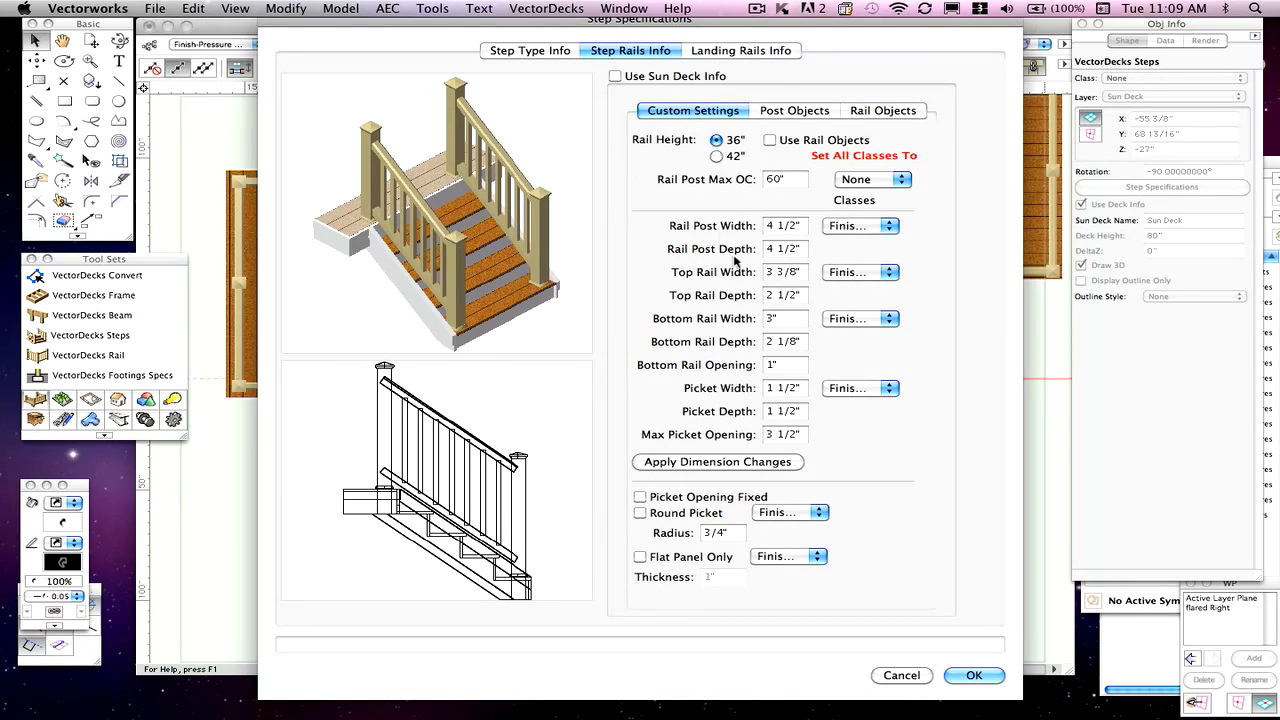
left_click(743, 52)
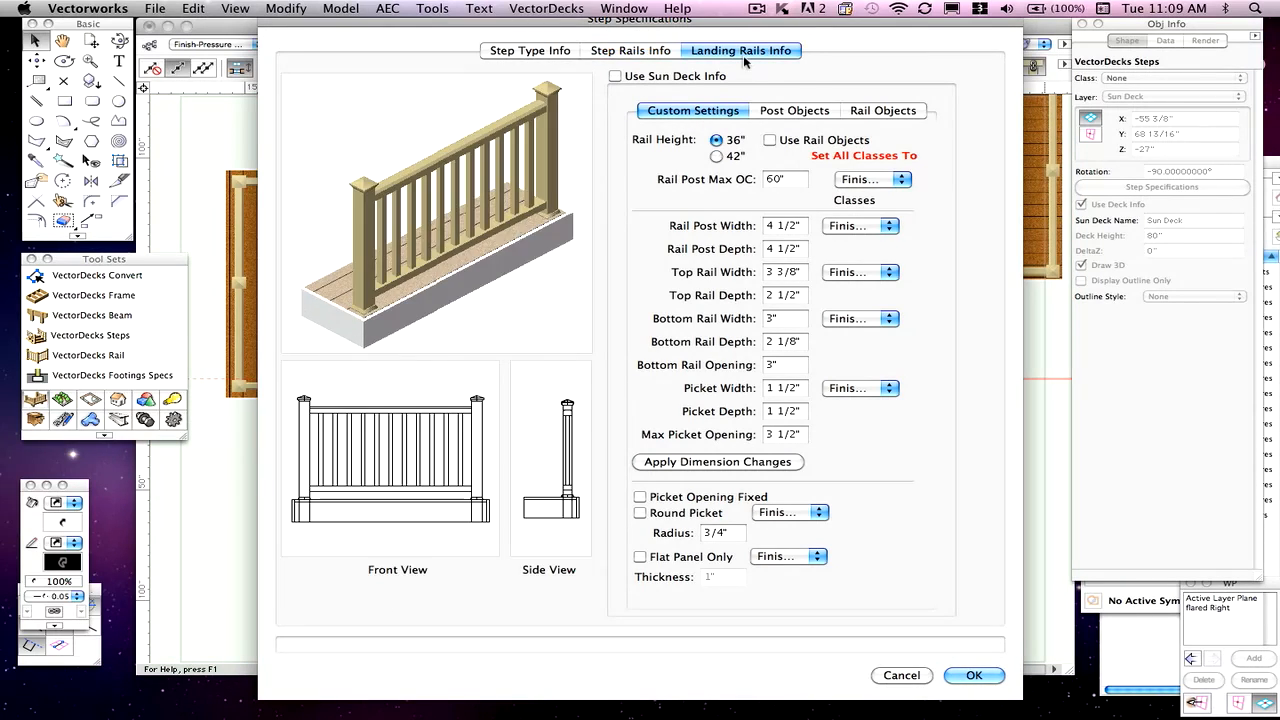